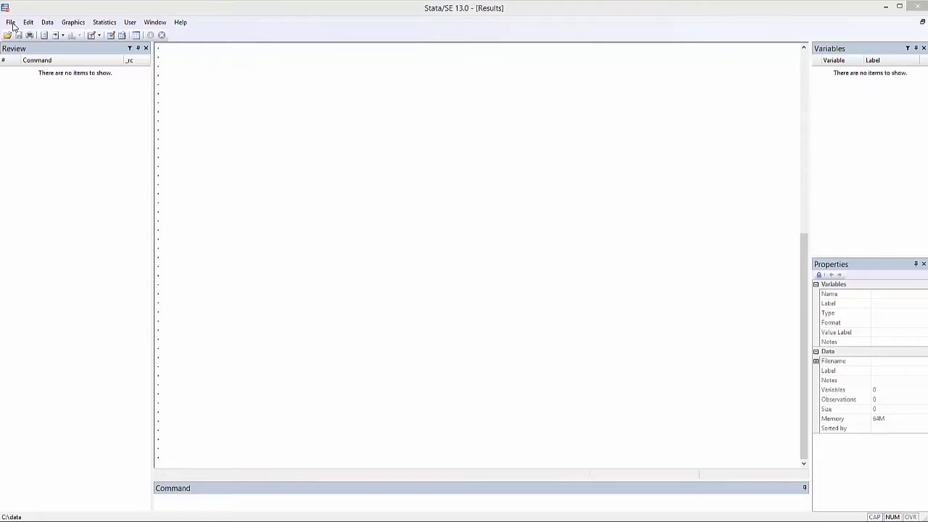
Open the wage2.dta dataset from the Stata course folder
left_click(25, 35)
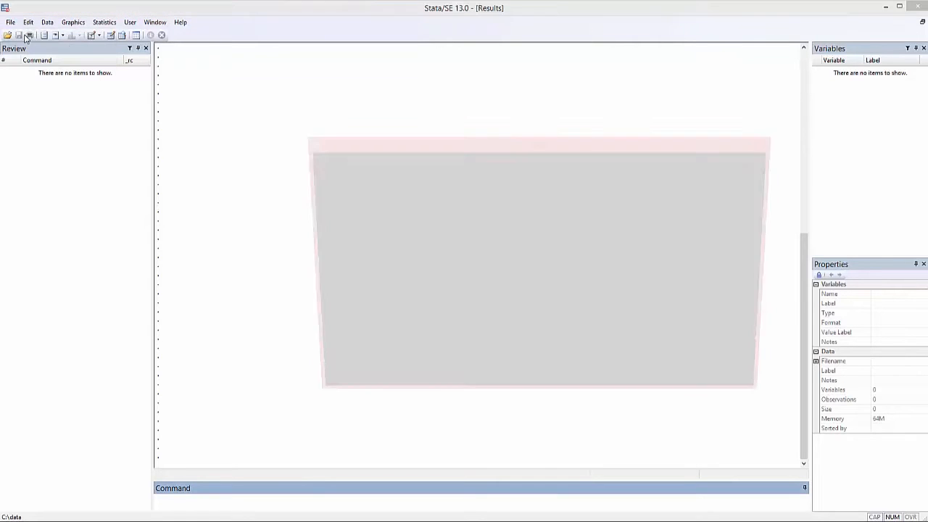
left_click(414, 207)
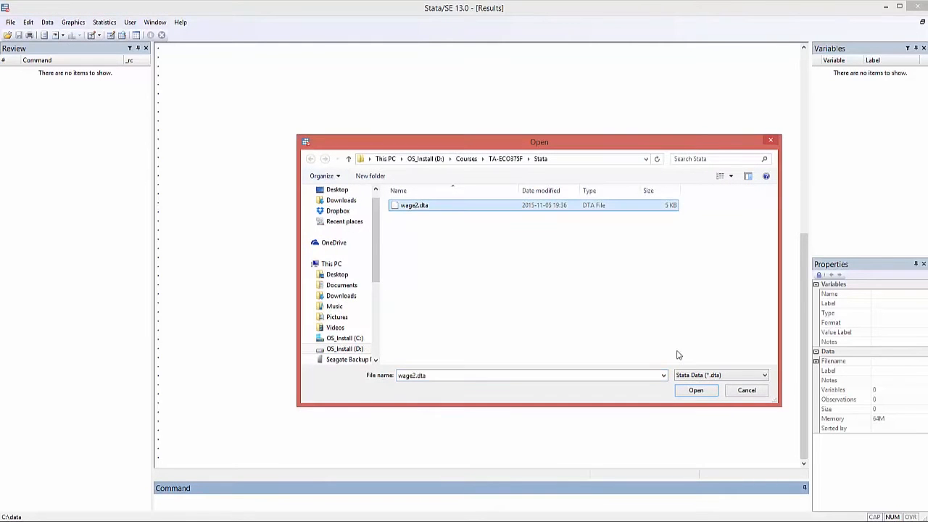
left_click(697, 395)
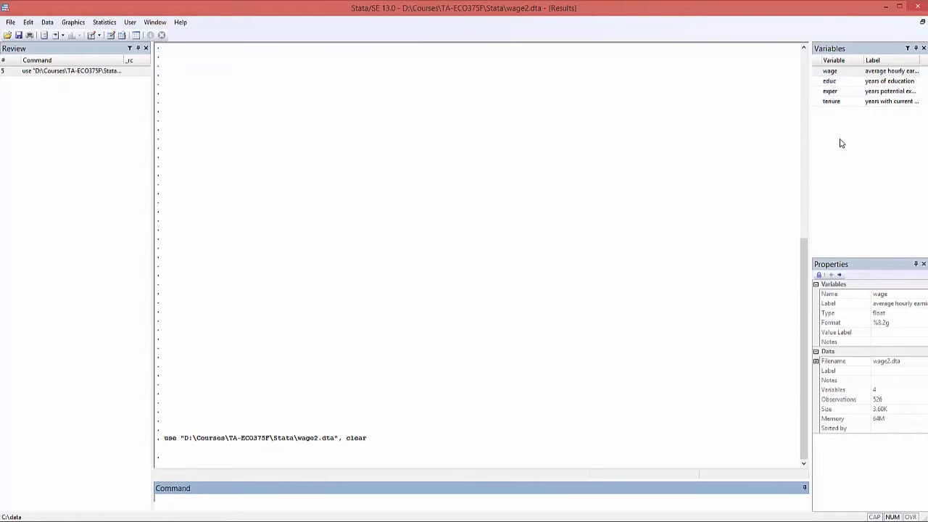
left_click(11, 22)
mouse_move(47, 135)
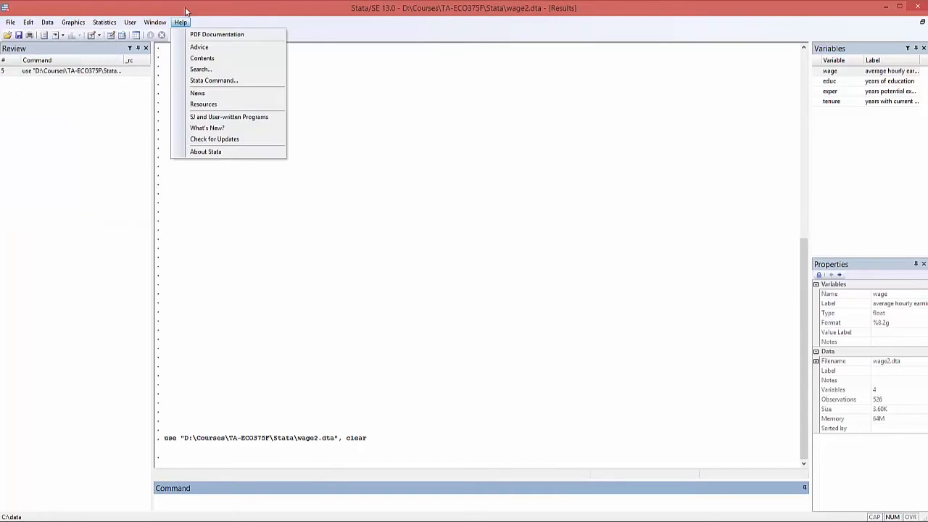
key("Escape")
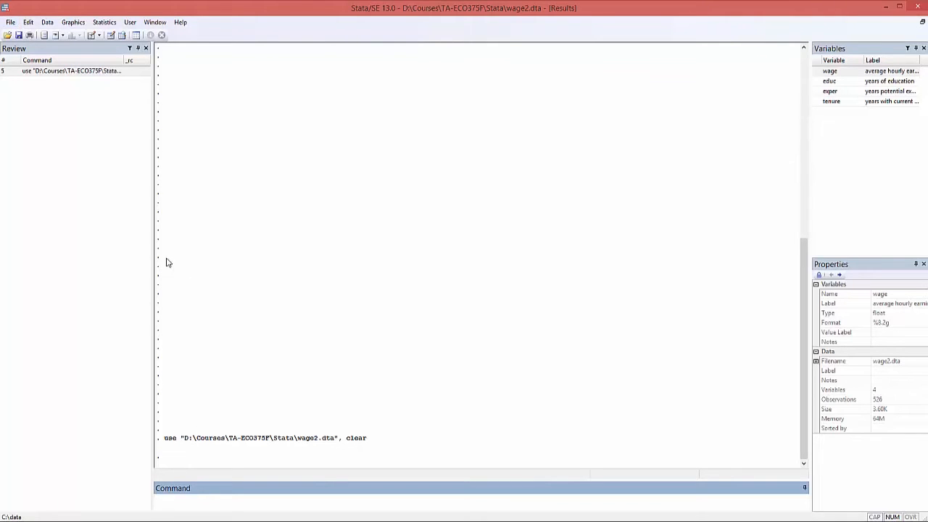
Begin logging the output to a plain-text log file named log.log in the Stata course folder
left_click(11, 21)
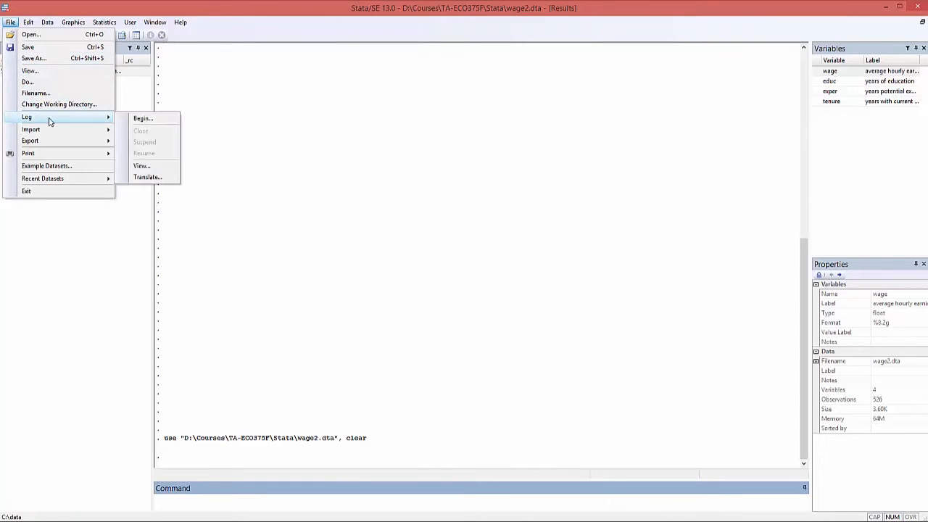
left_click(142, 118)
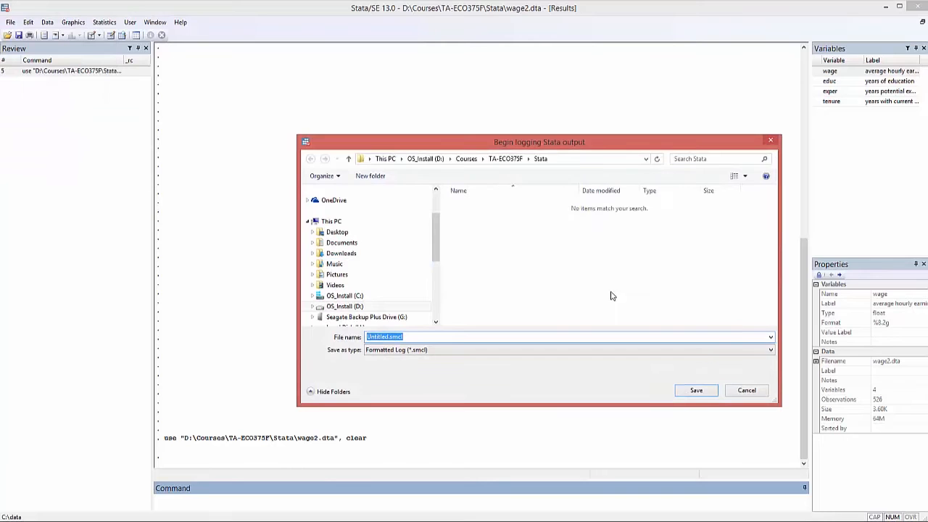
type("log")
left_click(711, 349)
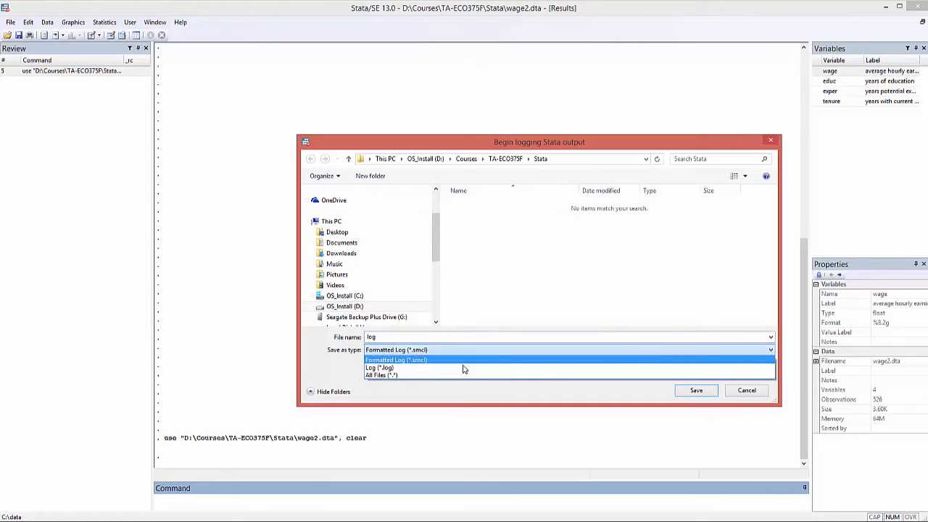
left_click(388, 369)
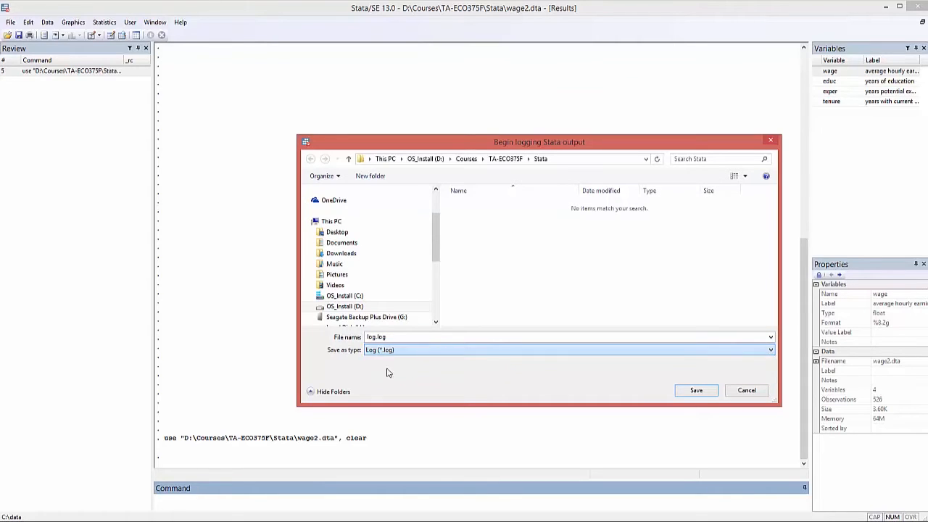
left_click(696, 391)
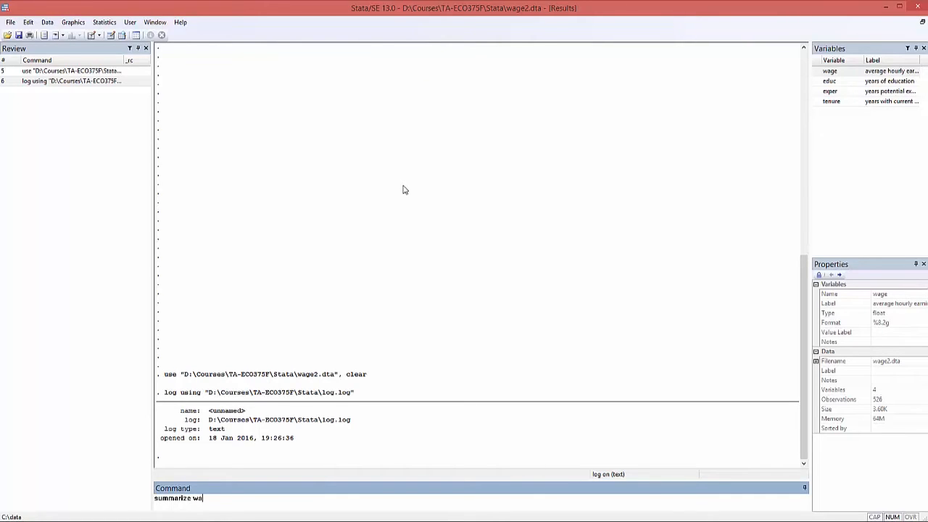
Compute summary statistics for the wage variable with the summarize command
key("Return")
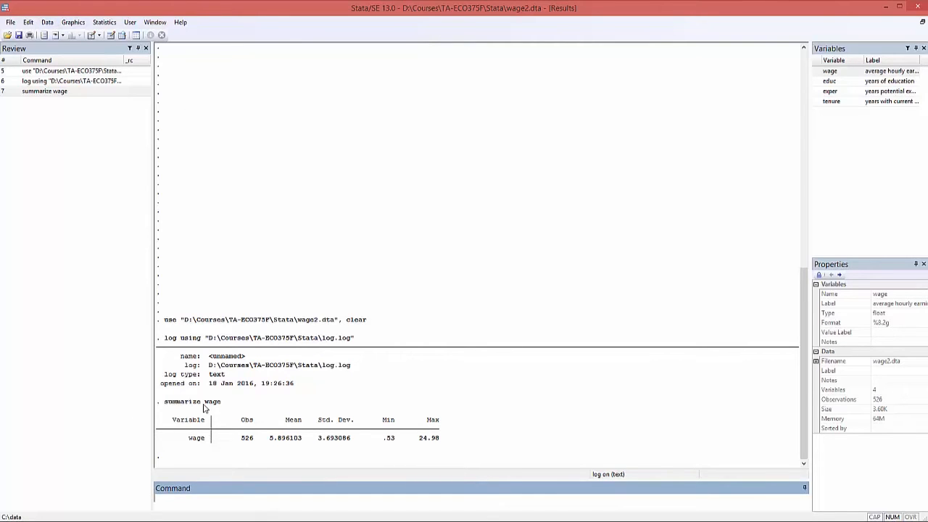
Examine the main, by/if/in and weights options of the Summary statistics dialog, and close it without running anything
left_click(105, 22)
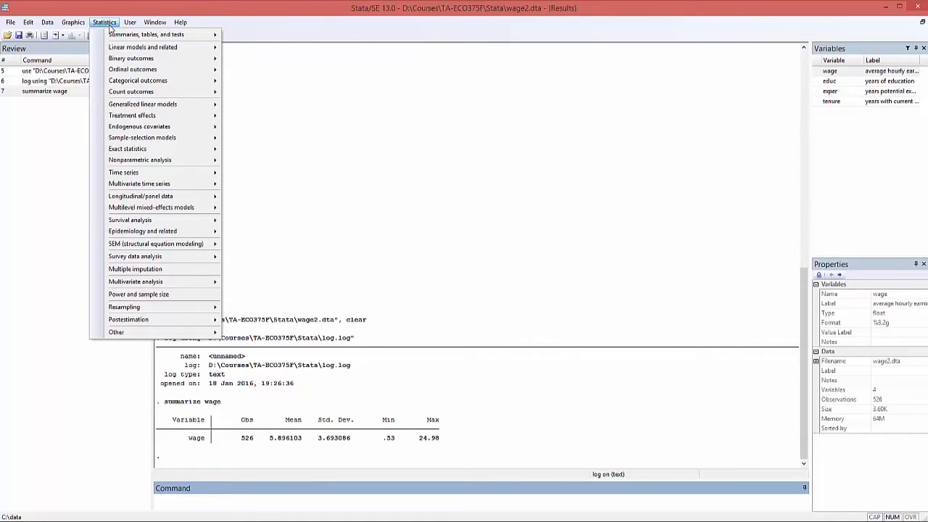
mouse_move(113, 36)
mouse_move(266, 38)
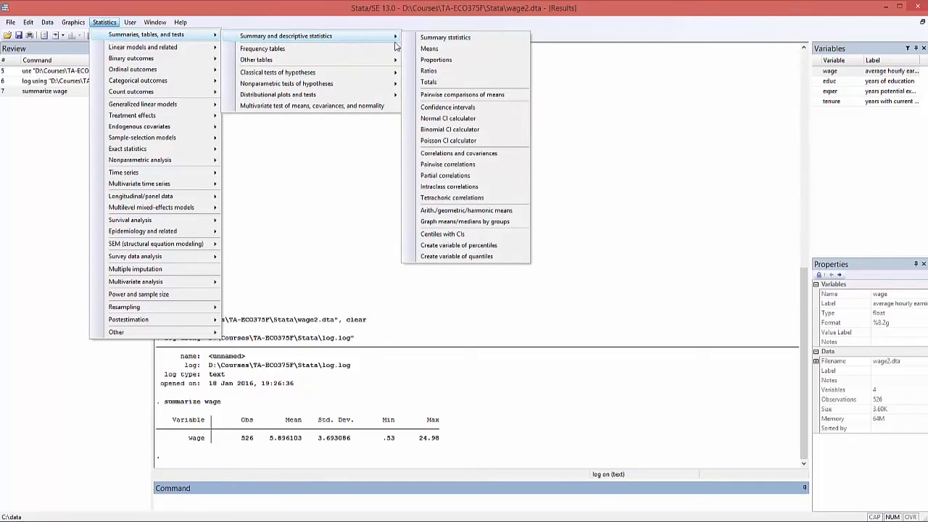
left_click(437, 39)
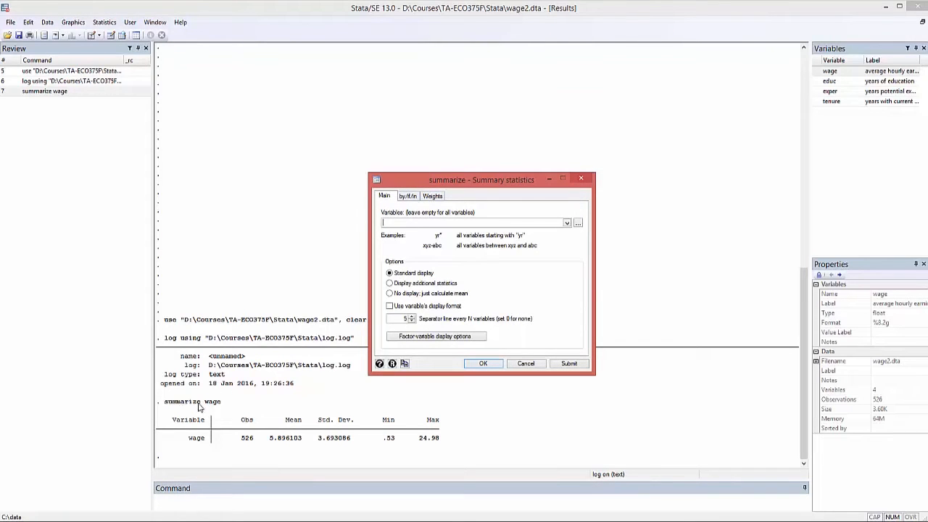
left_click(407, 196)
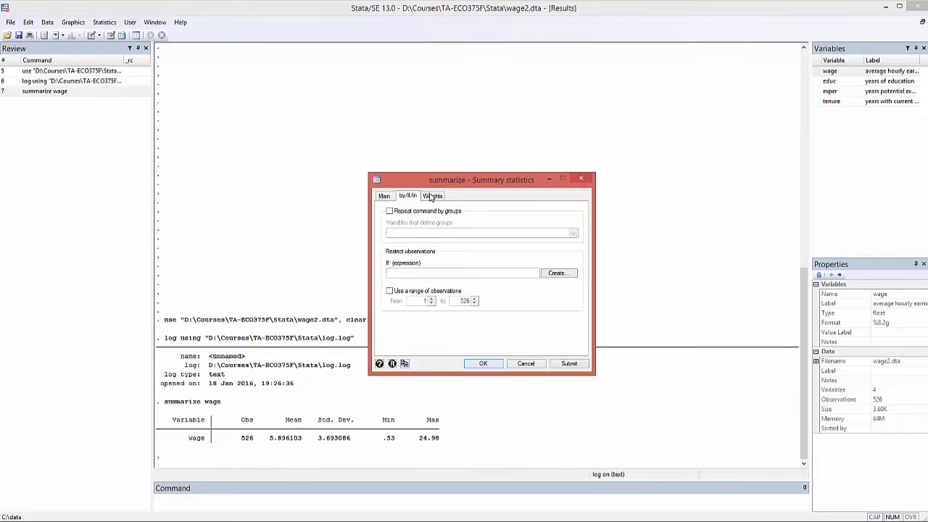
left_click(432, 196)
left_click(385, 197)
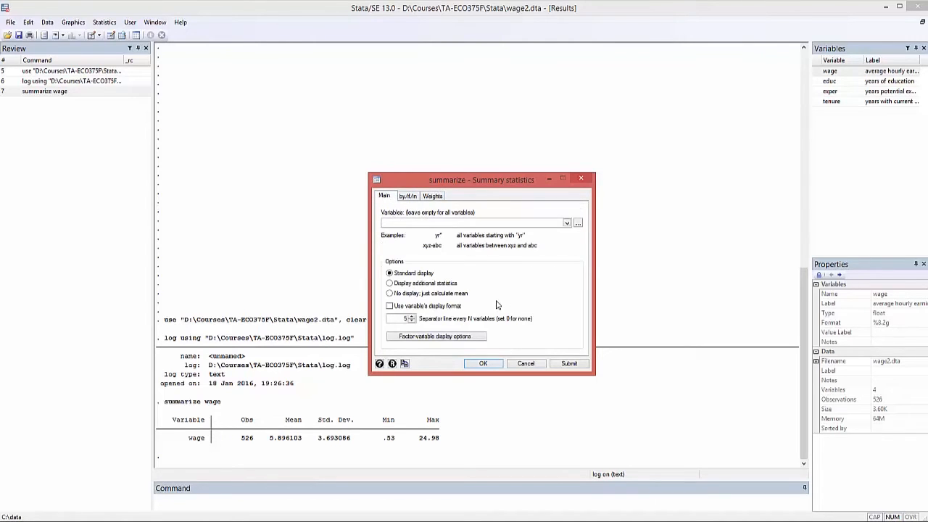
left_click(532, 365)
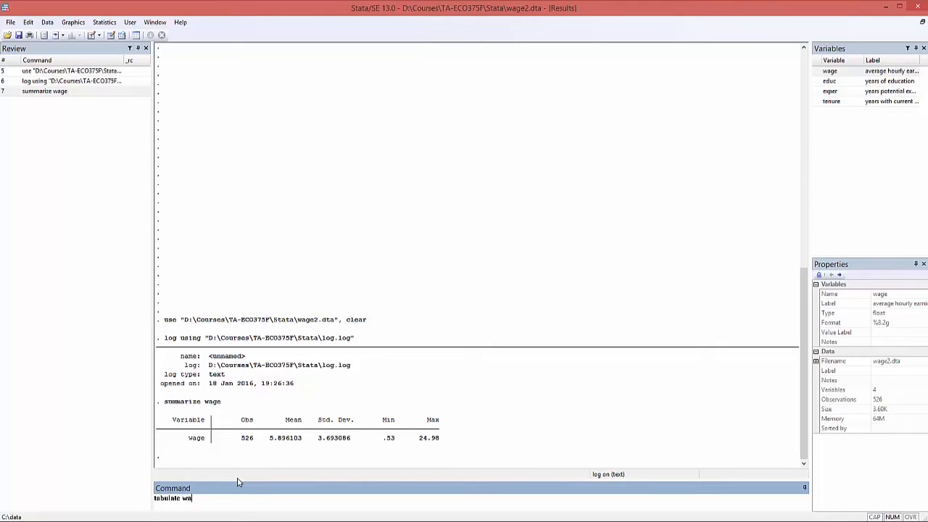
Tabulate the wage variable and page through its frequency table to the end
key("Return")
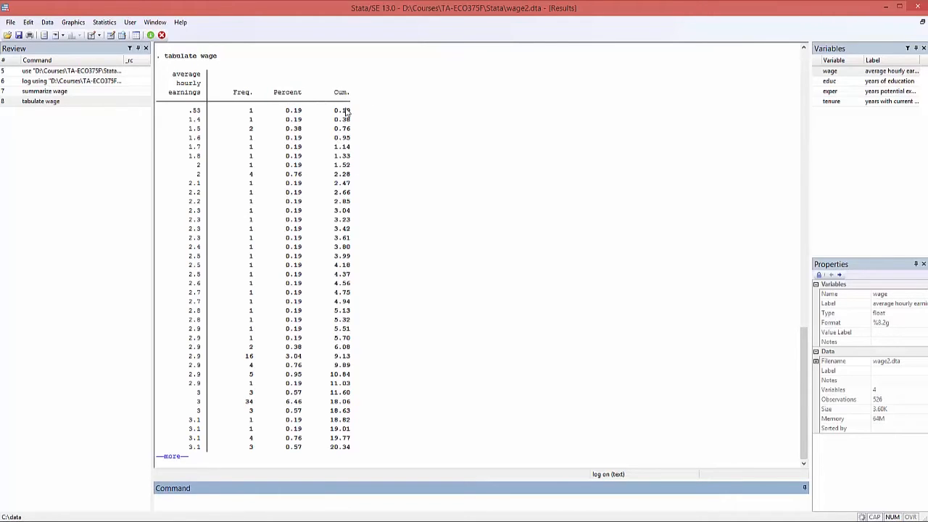
left_click_drag(187, 255, 255, 257)
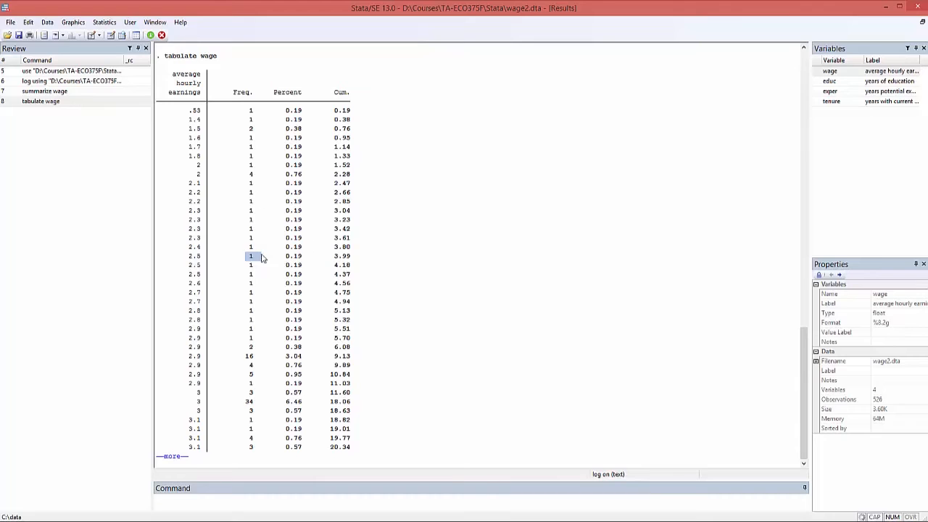
left_click_drag(283, 257, 352, 257)
left_click_drag(190, 257, 200, 257)
left_click(174, 455)
left_click(174, 456)
left_click(174, 457)
left_click(173, 458)
left_click(174, 458)
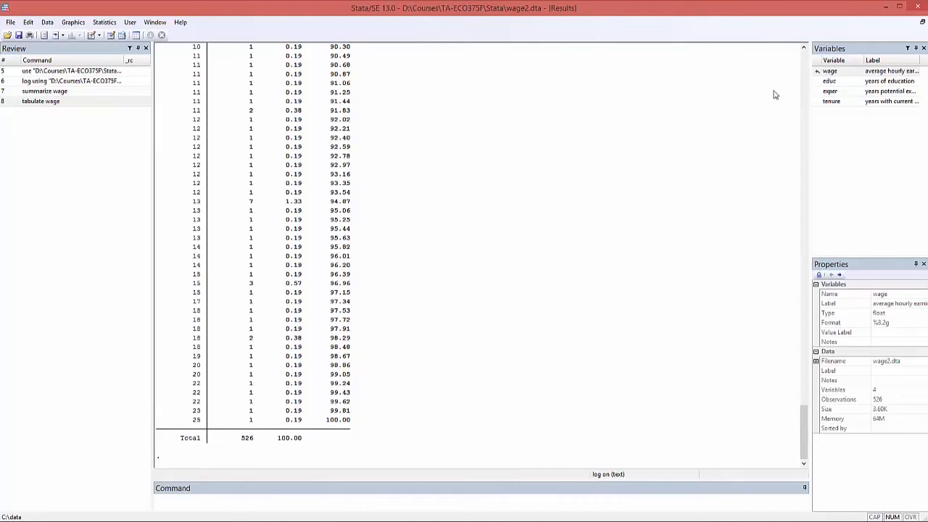
Generate a variable lwage as log(wage)
left_click(199, 500)
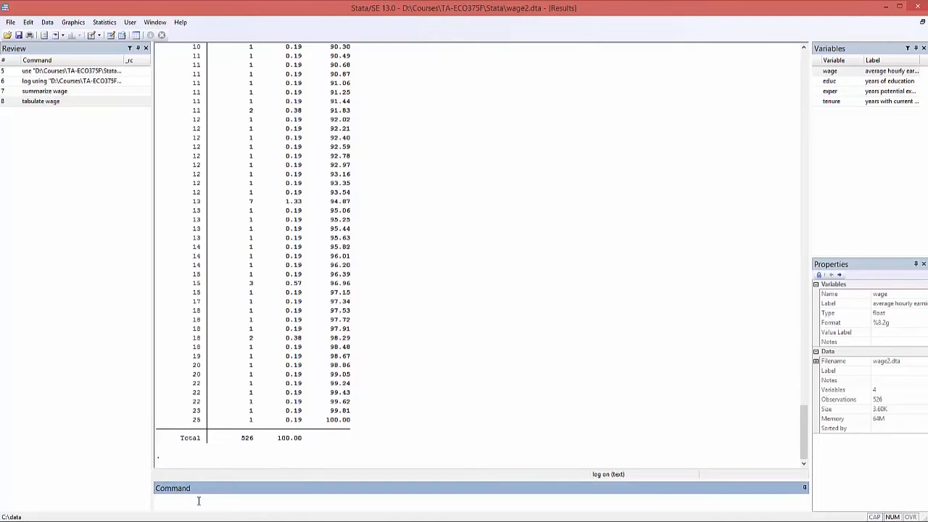
type("ge")
type("n lwage = log(wage")
key("Return")
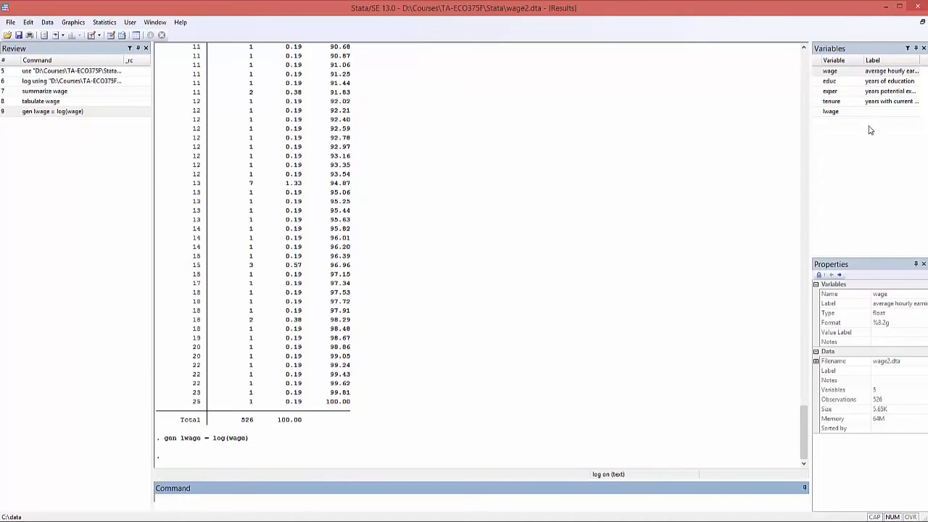
Generate a variable edex as educ + exper
type("e")
type("n edex = educ + exper")
key("Return")
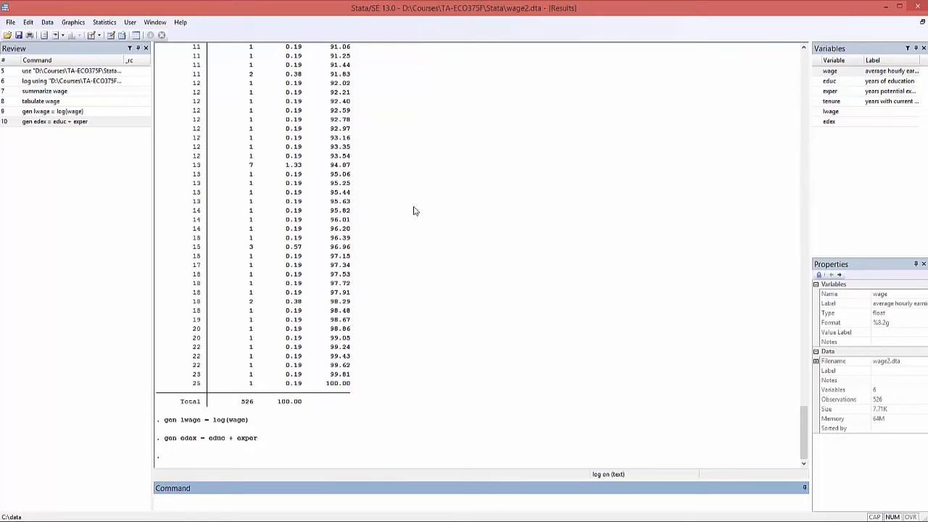
Draw a histogram of the wage variable and close the graph window after viewing it
type("stogram wage")
key("Return")
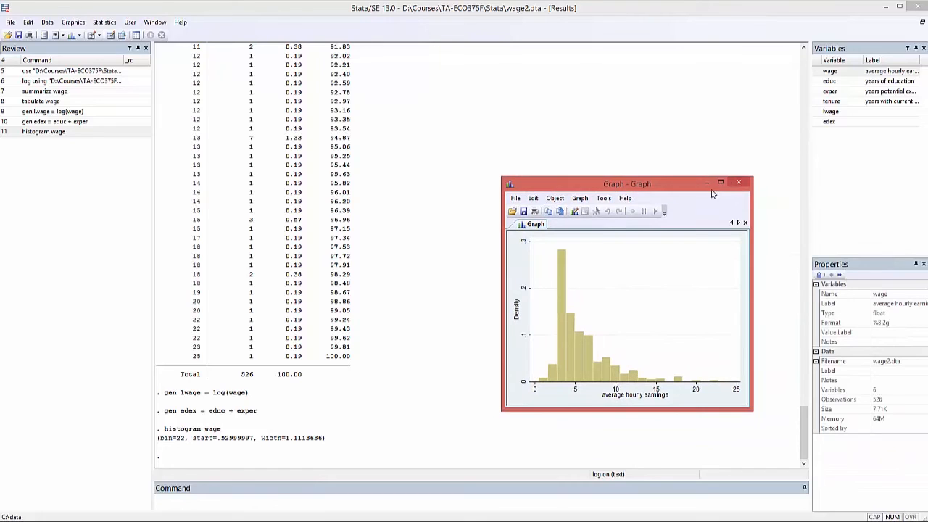
left_click(738, 182)
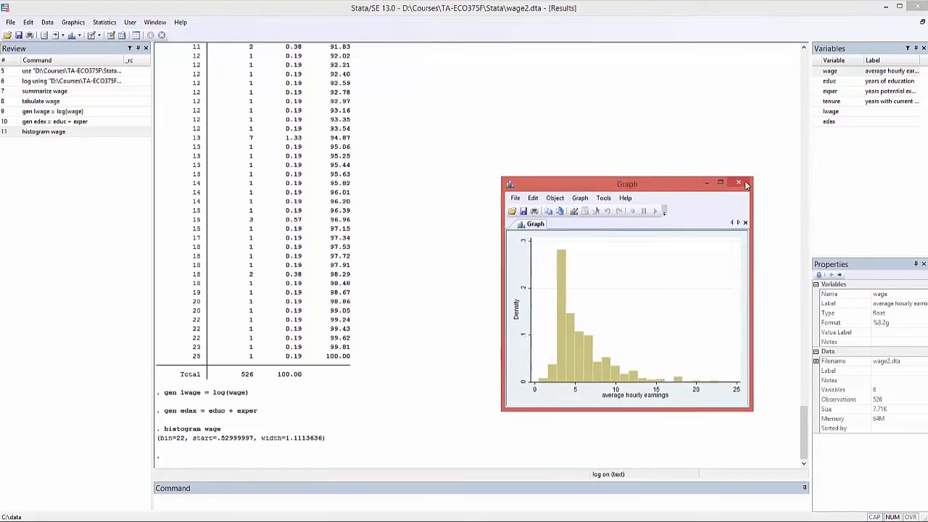
left_click(73, 25)
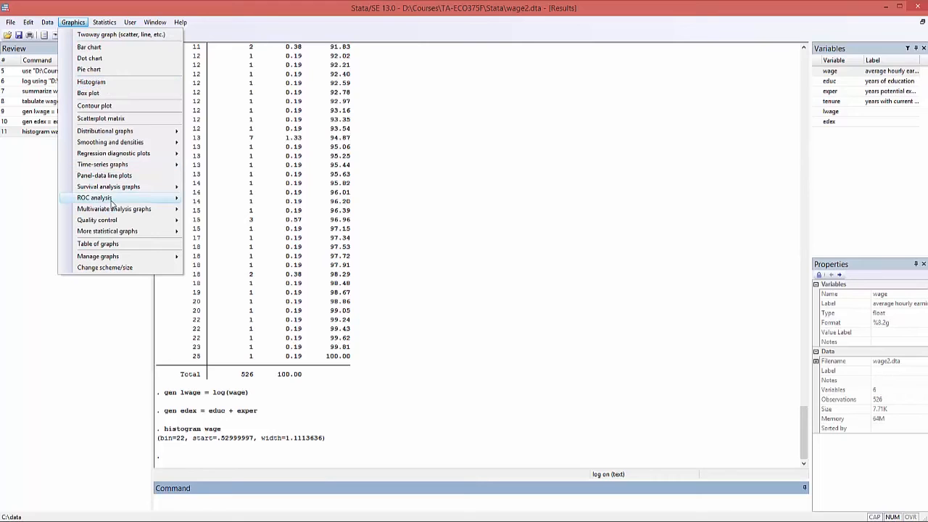
mouse_move(124, 131)
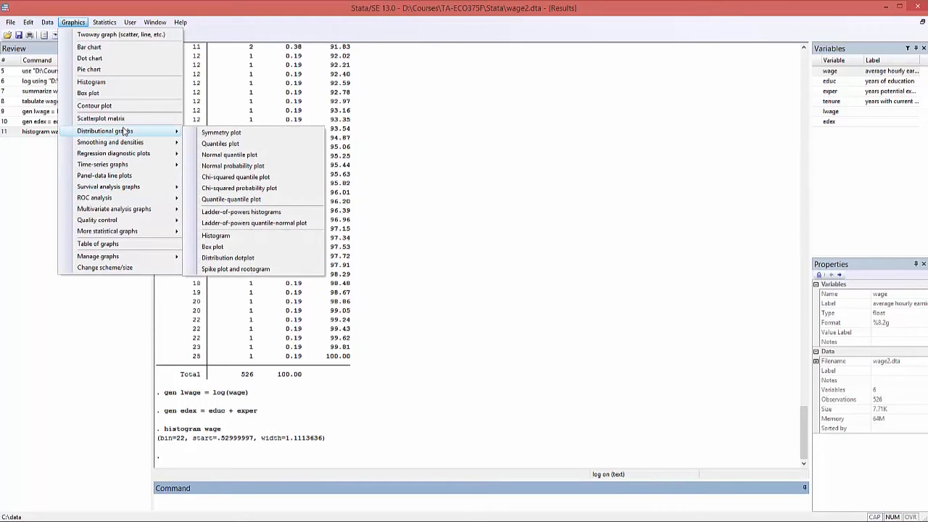
left_click(207, 486)
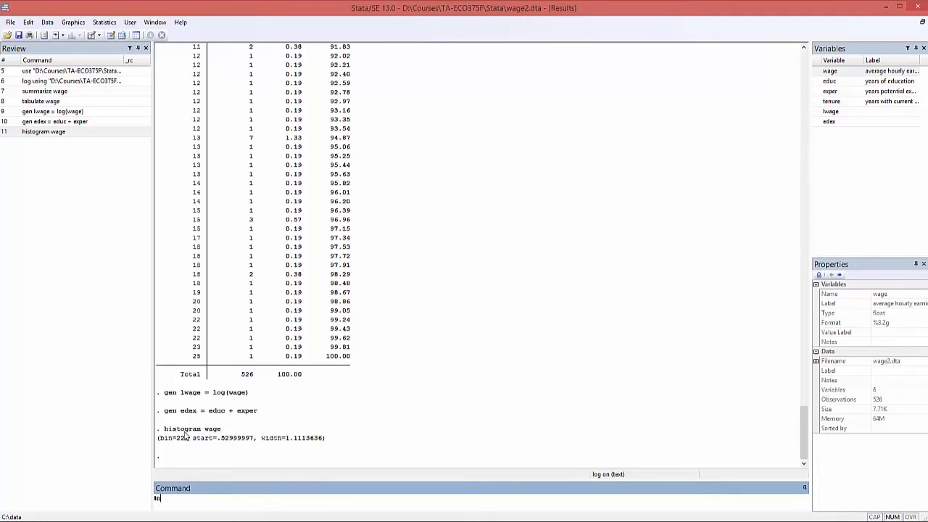
Try to plot wage against educ with the command "toway (scatter wage educ)"
type("we")
type(" (s")
type("cat")
type("ter")
type(" wa")
type("ge")
type(" edu")
type("c)")
key("Return")
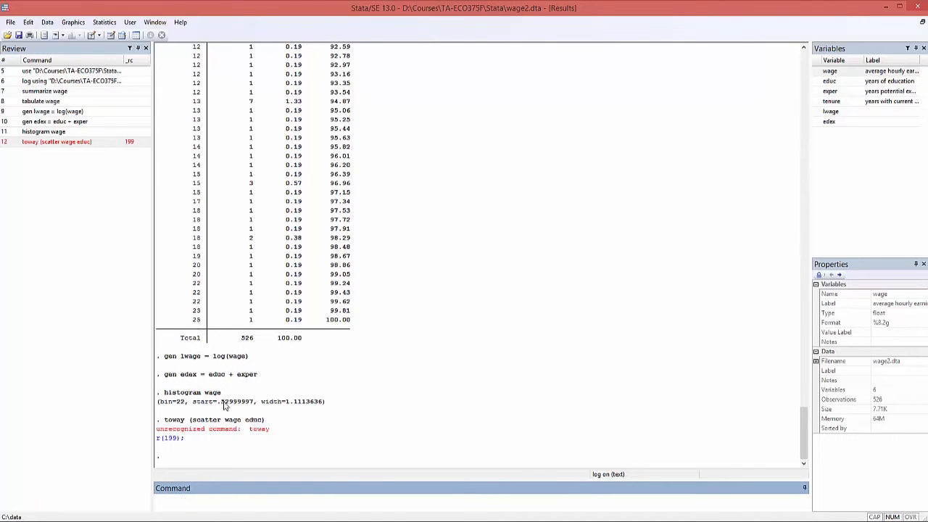
Recall the failed scatter command, correct it to "twoway (scatter wage educ)", run it, and close the resulting graph
left_click(52, 142)
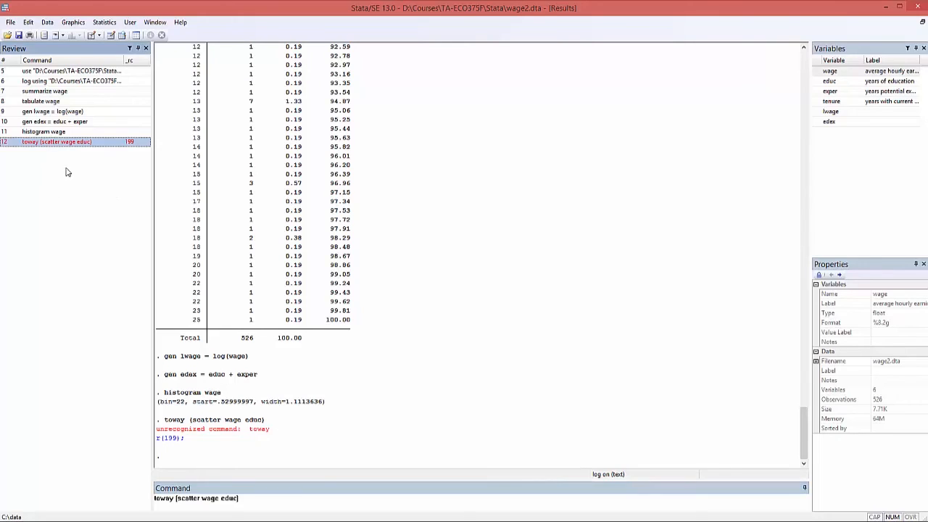
left_click(161, 500)
type("w")
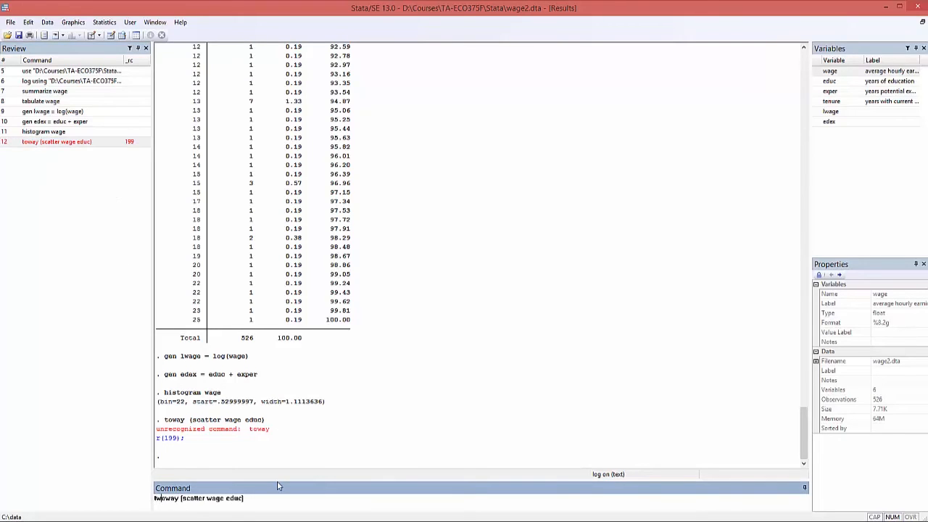
key("Return")
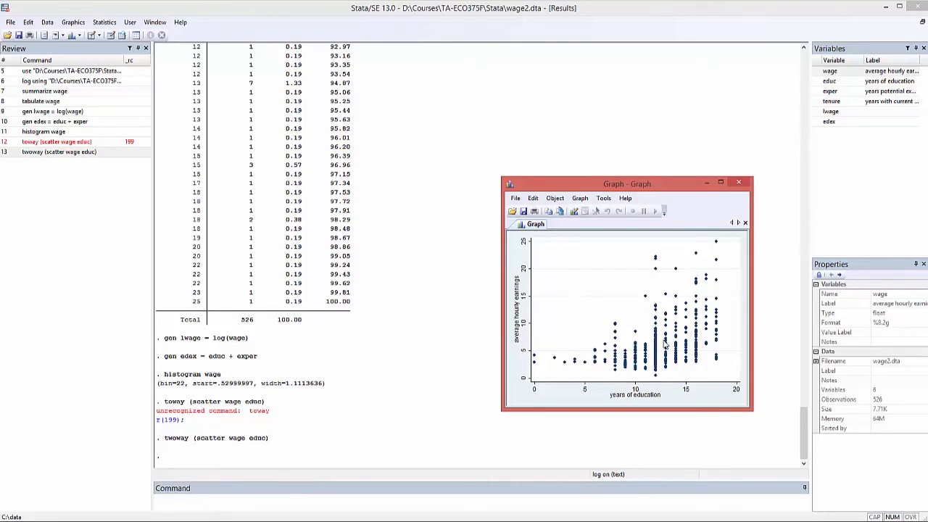
left_click(739, 185)
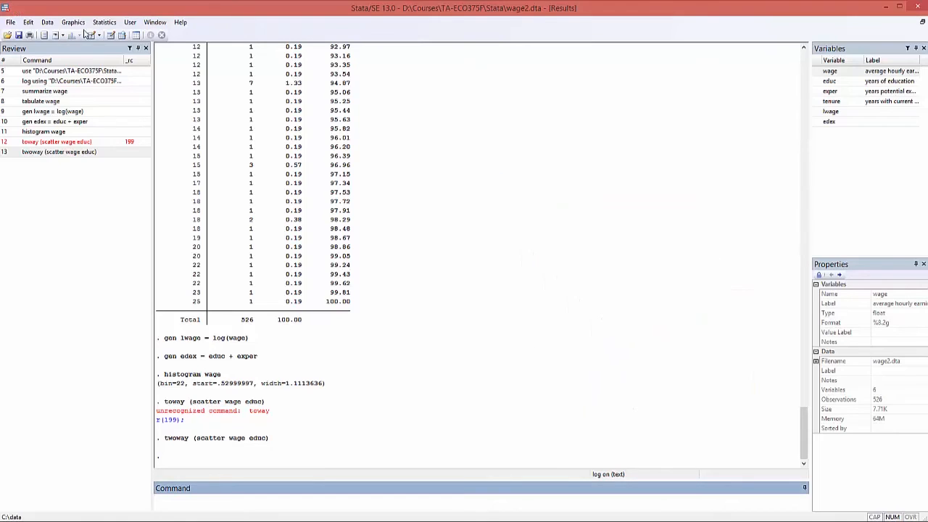
Define a basic scatter plot in the Twoway graphs dialog with wage as the Y variable and educ as the X variable
left_click(78, 22)
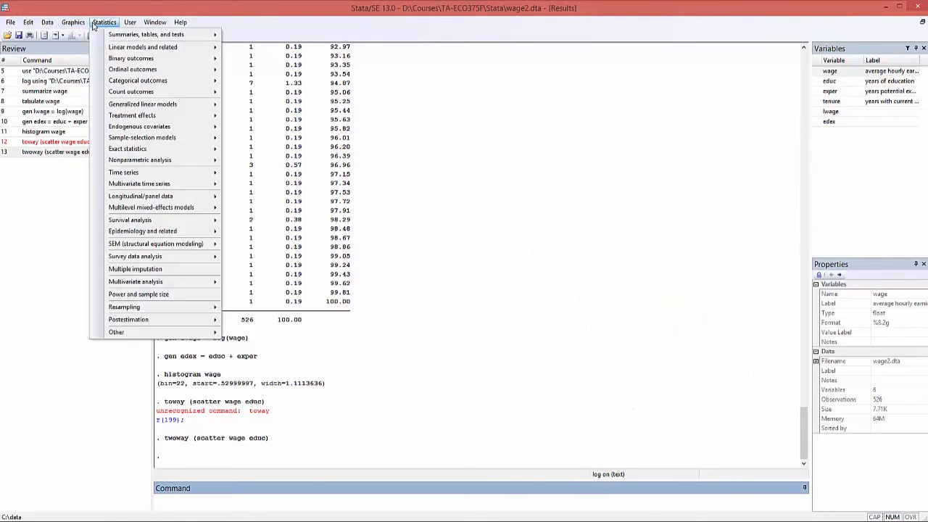
left_click(87, 36)
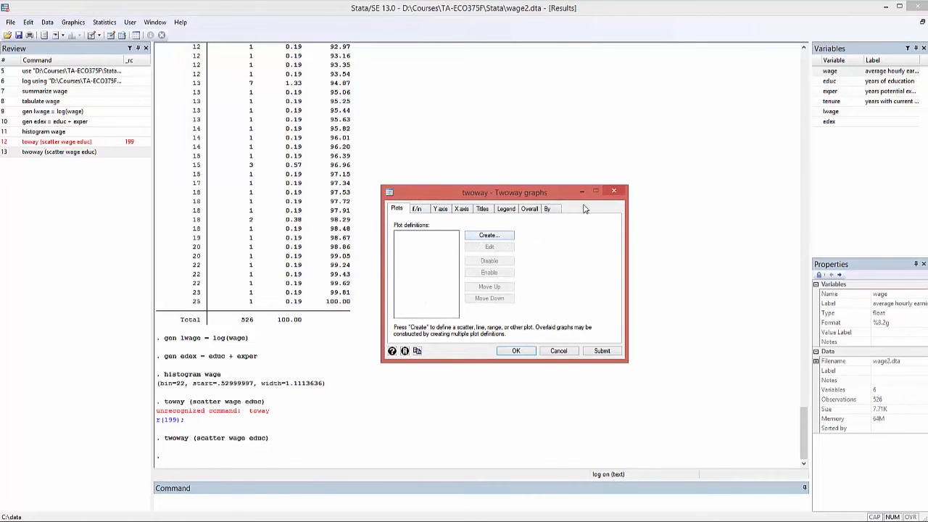
left_click(496, 237)
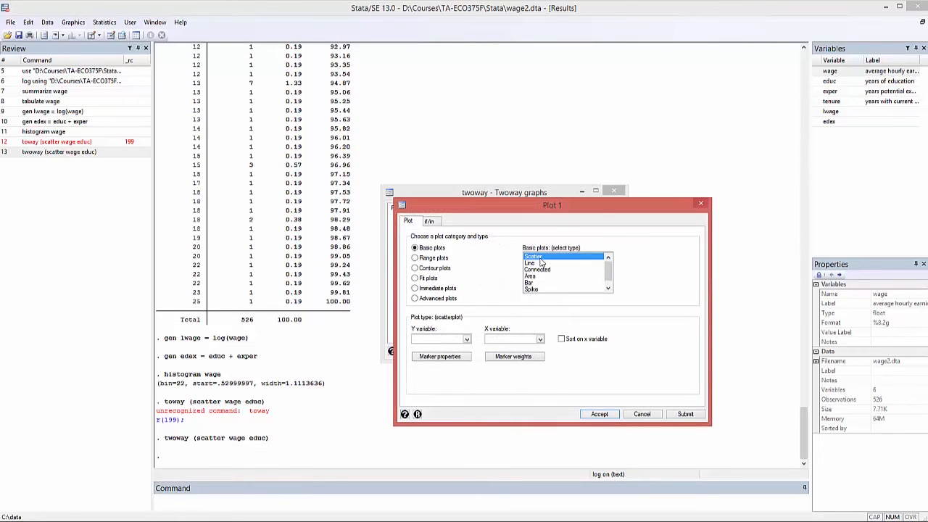
left_click(467, 339)
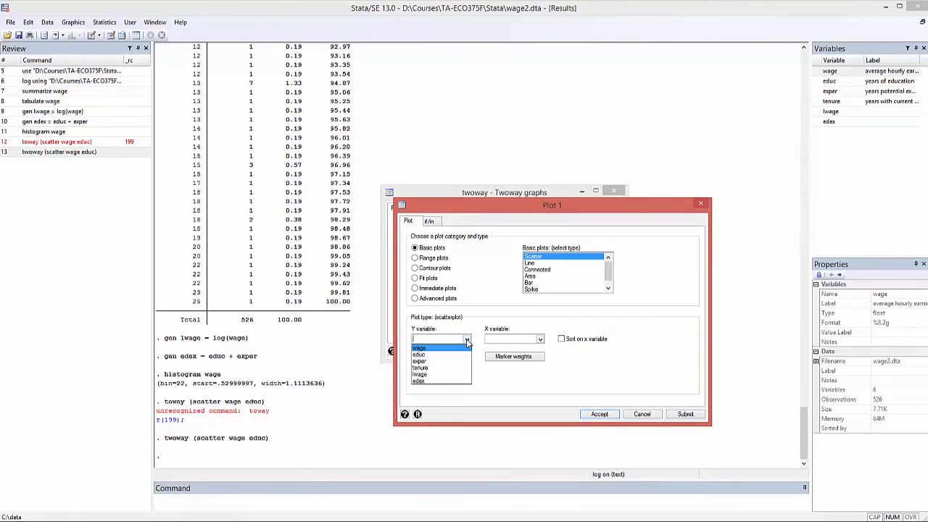
left_click(448, 348)
left_click(540, 339)
left_click(540, 339)
left_click(516, 356)
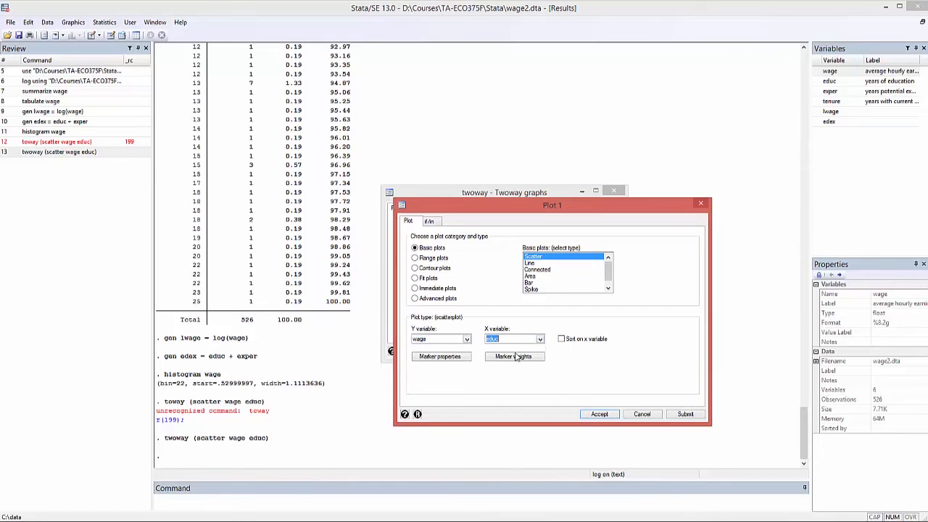
Accept the plot definition, draw the scatter plot of wage against educ, and close the graph window after viewing it
left_click(599, 415)
left_click(515, 351)
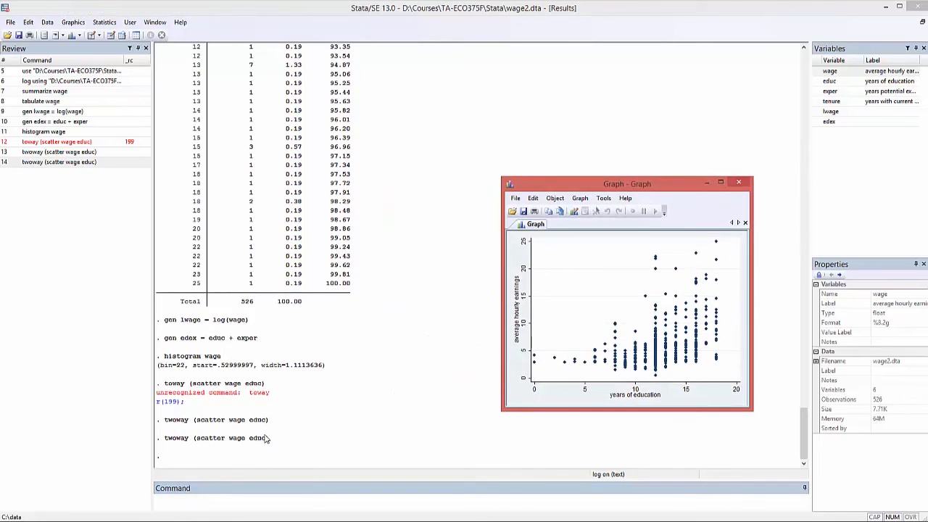
left_click(745, 186)
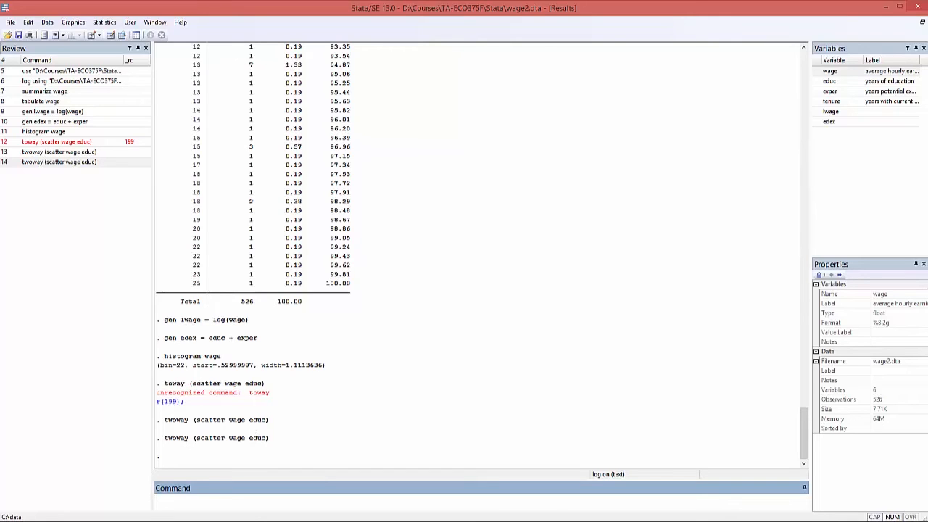
Run the do-file stata_practice_ps2.do and highlight the directory path in the last line of red output
left_click(11, 22)
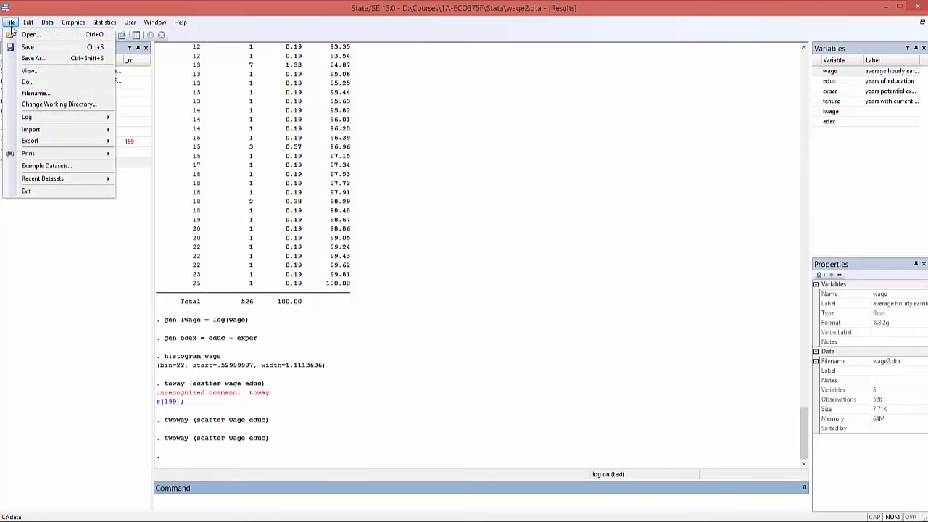
left_click(26, 83)
left_click(410, 206)
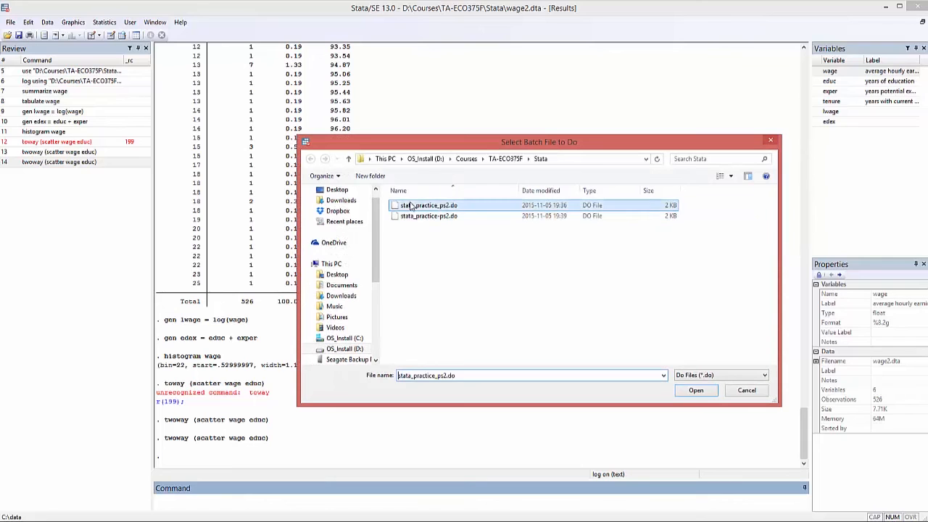
left_click(693, 391)
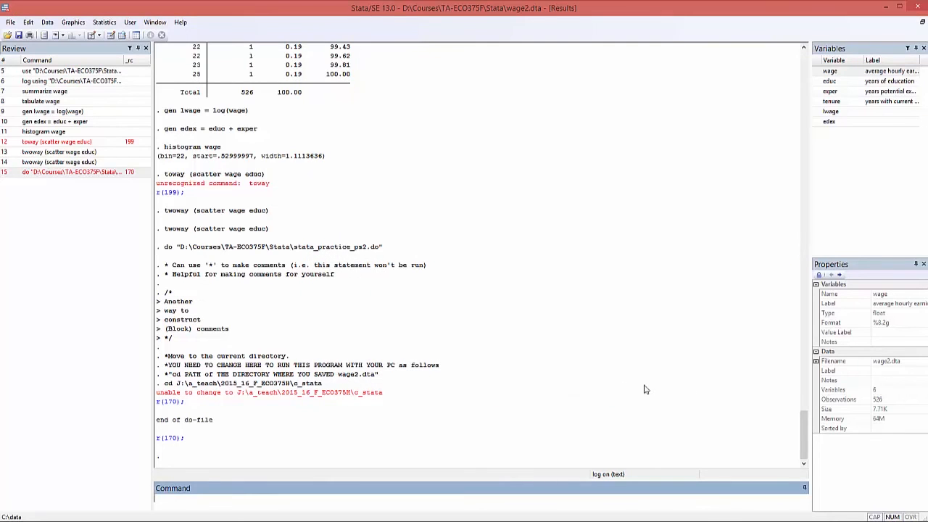
left_click_drag(236, 395, 387, 398)
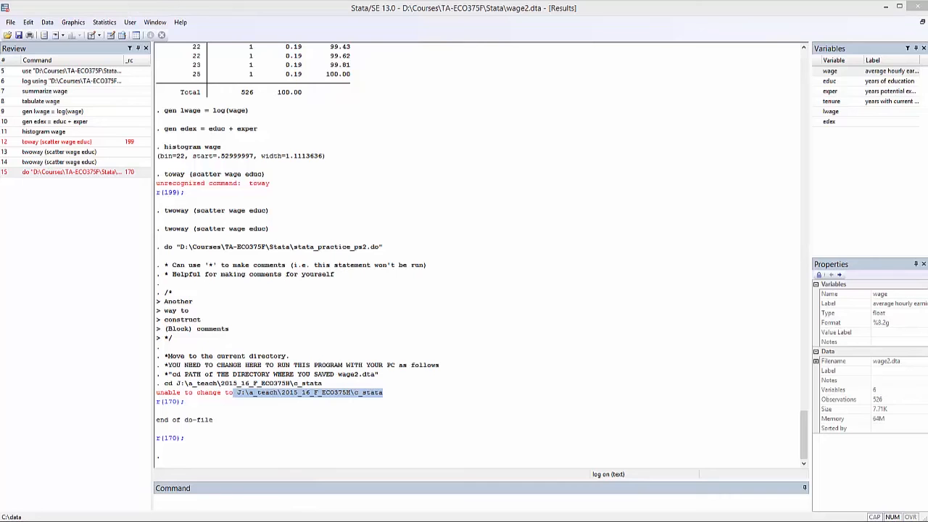
Switch to Notepad++ and examine the single-line and block comment syntax in stata_practice_ps2.do
key("alt+Tab")
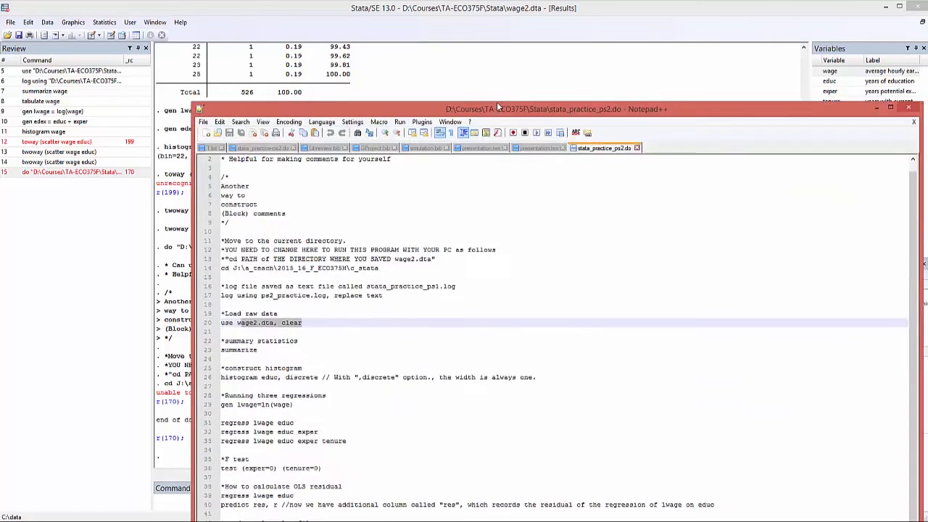
left_click(109, 254)
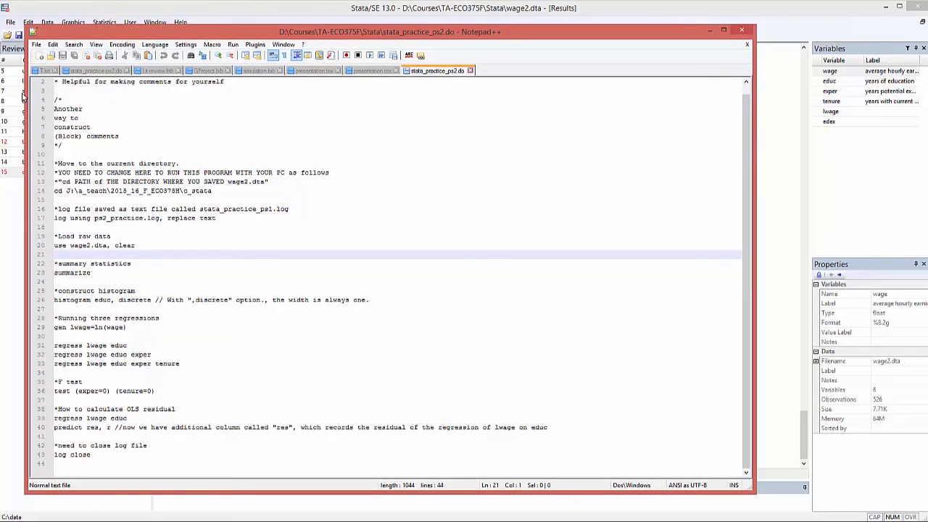
left_click_drag(56, 81, 225, 81)
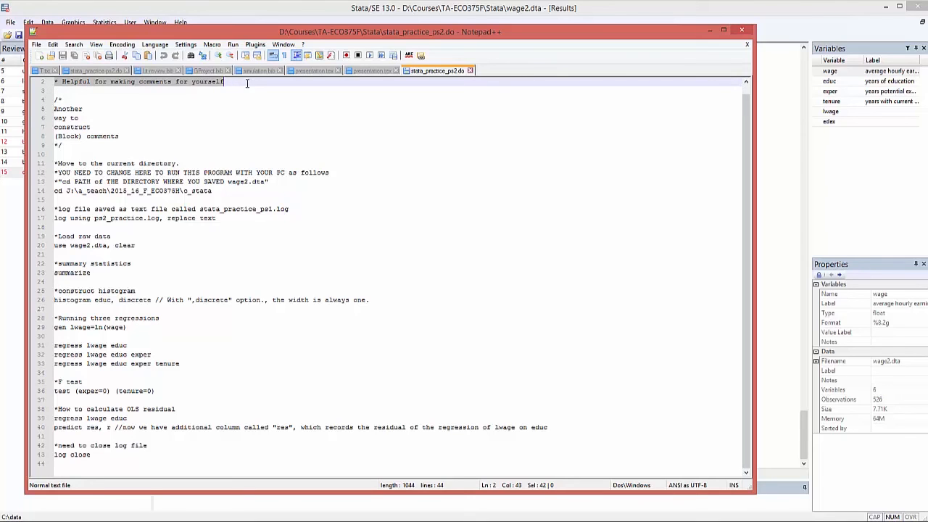
left_click_drag(55, 100, 67, 99)
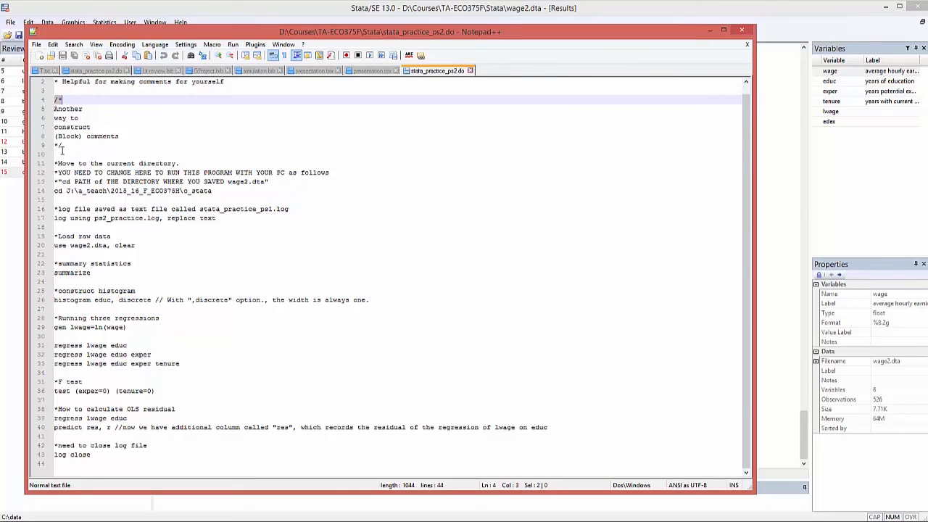
left_click_drag(63, 146, 54, 146)
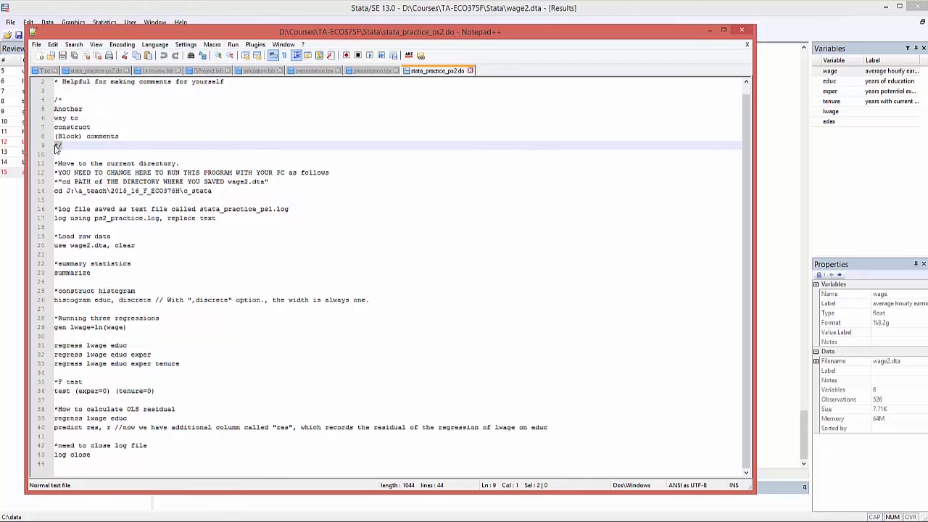
left_click(70, 148)
left_click_drag(53, 81, 272, 82)
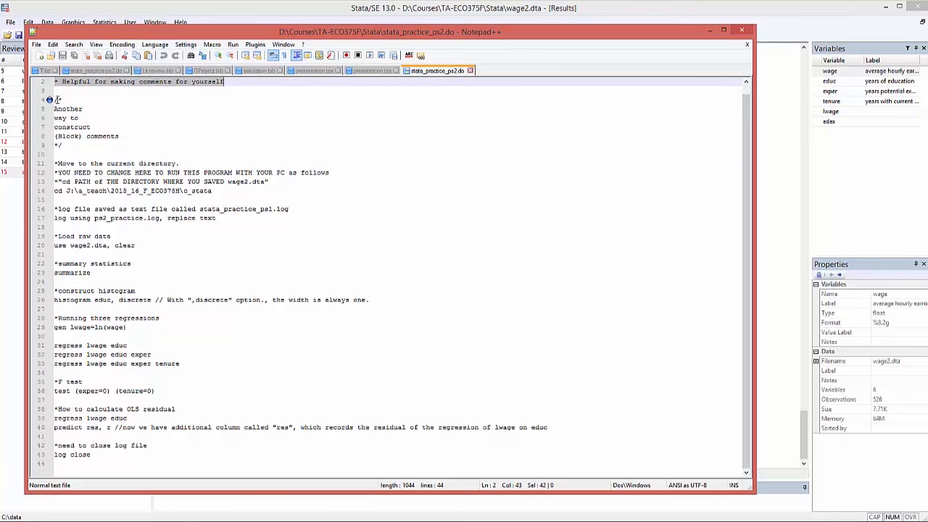
left_click_drag(51, 99, 74, 145)
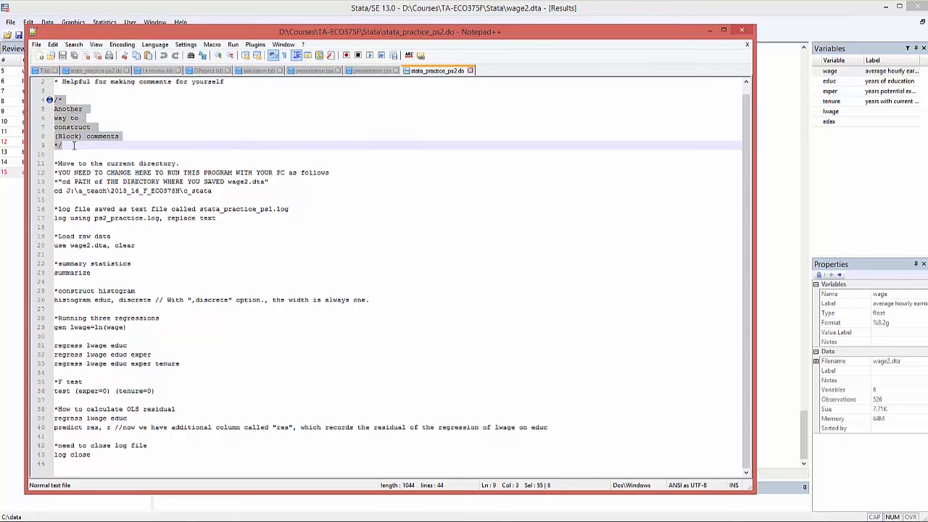
Examine the cd command with its directory path and the log using command in the do-file
left_click(49, 164)
left_click(58, 191)
left_click_drag(55, 191, 236, 190)
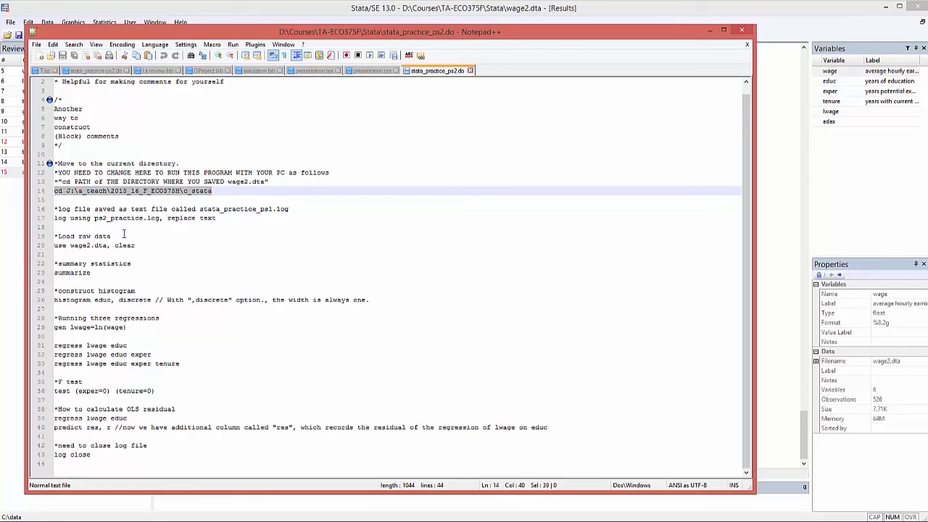
left_click(68, 216)
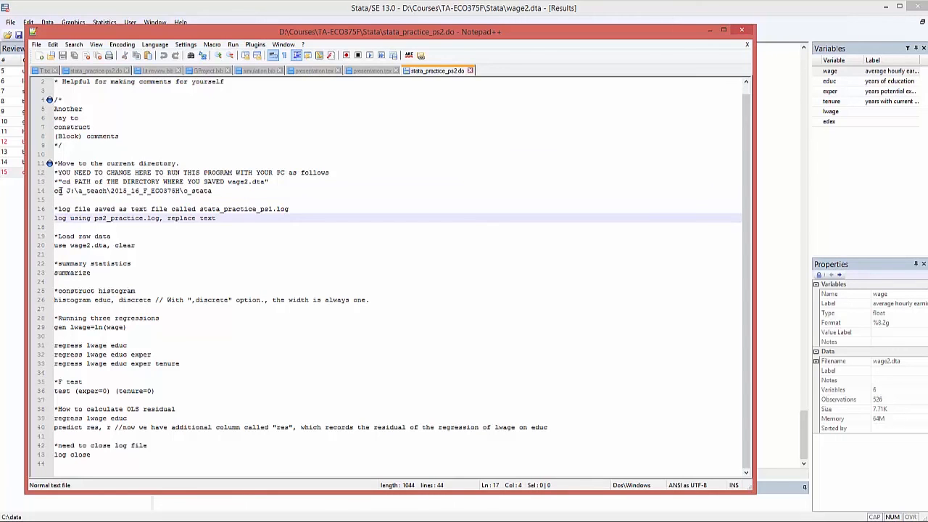
double_click(60, 190)
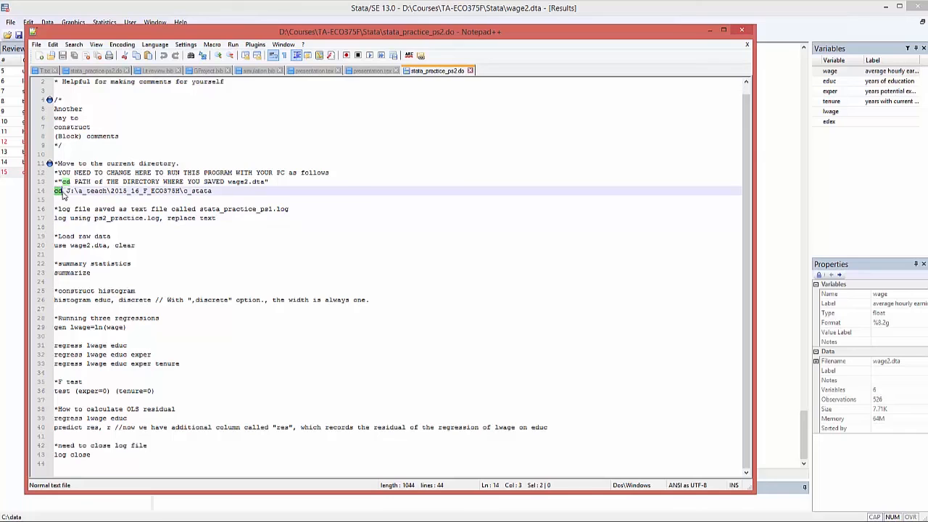
left_click_drag(66, 190, 220, 191)
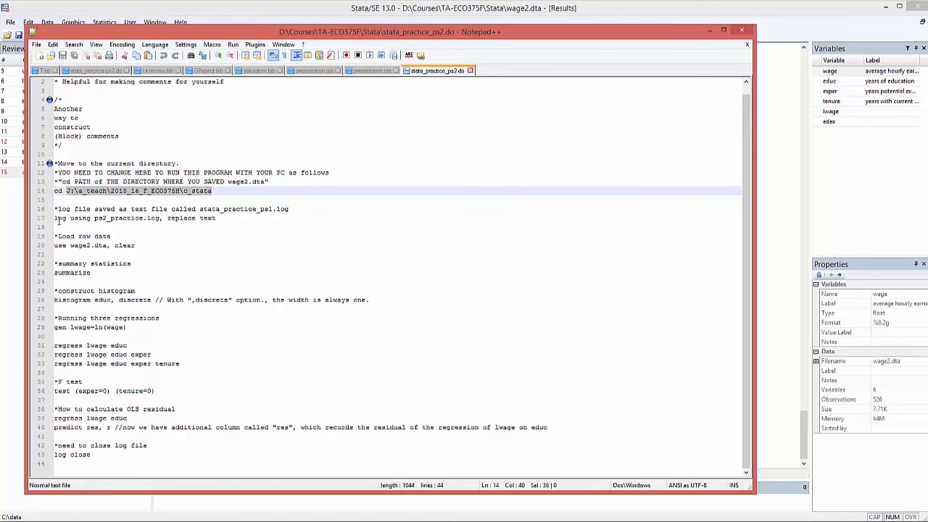
left_click_drag(56, 217, 253, 217)
Examine the do-file's data loading, summarize, regress and log close commands, and return to Stata
left_click(49, 245)
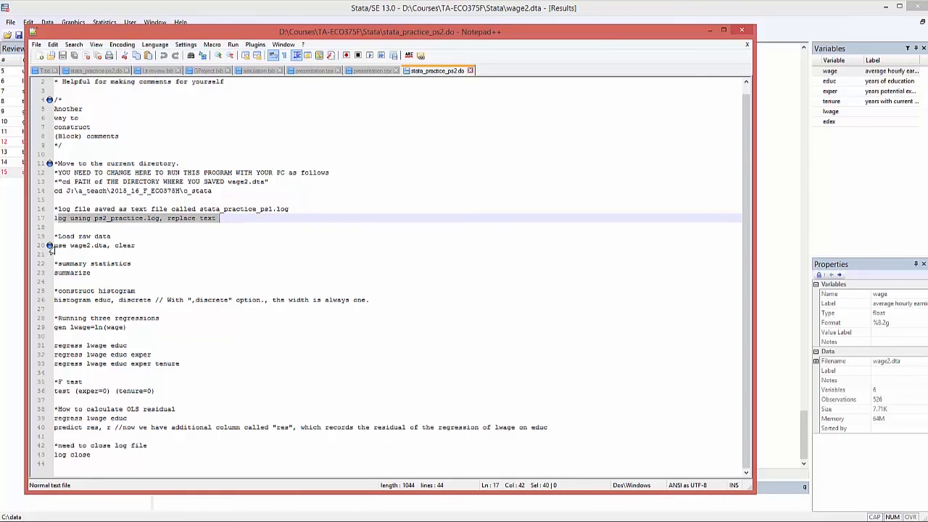
left_click(56, 245)
left_click_drag(55, 245, 111, 245)
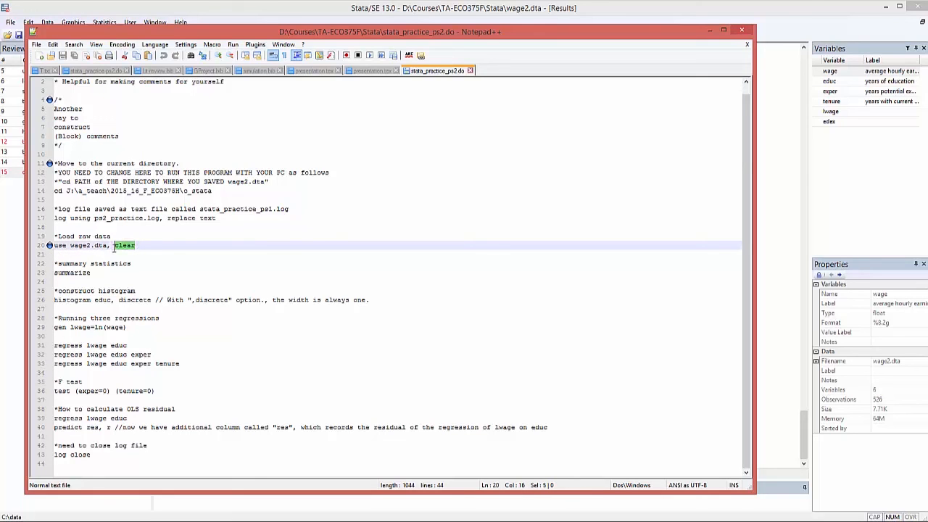
left_click(72, 273)
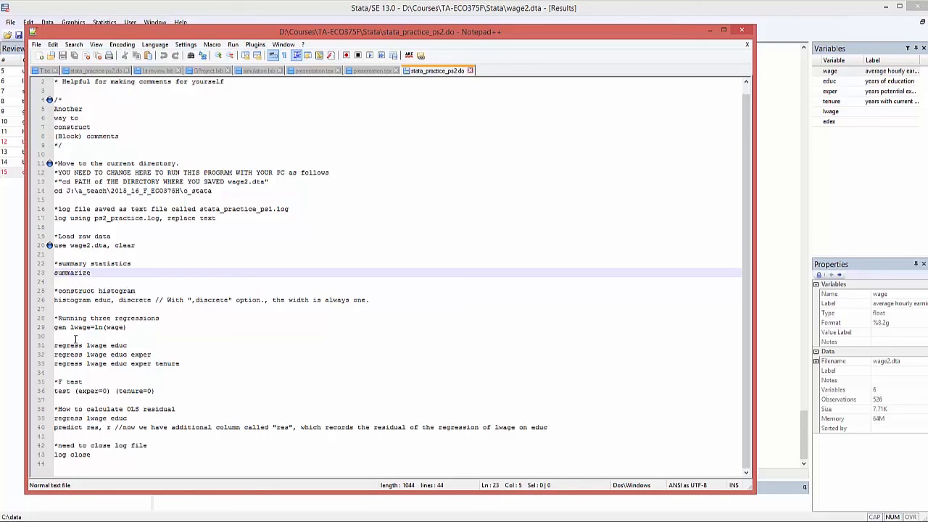
left_click_drag(84, 345, 52, 346)
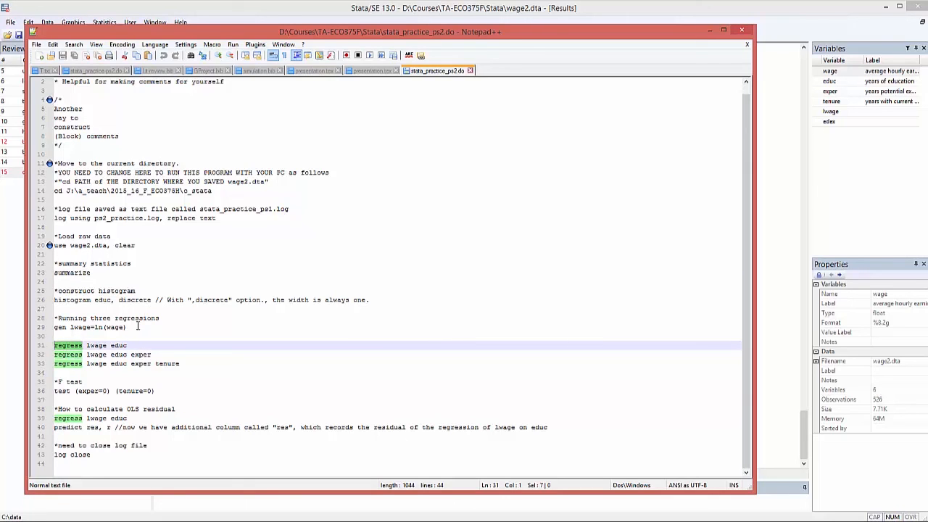
left_click(74, 409)
left_click_drag(91, 454, 54, 455)
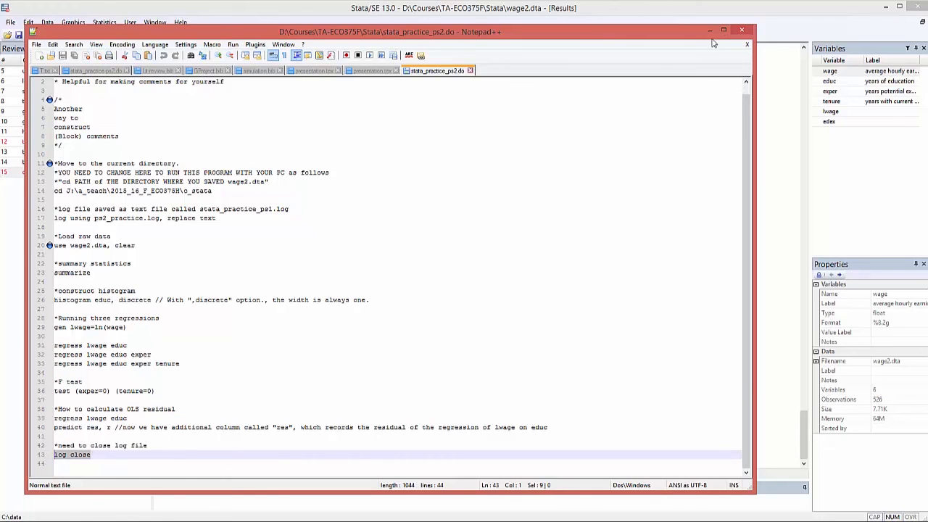
left_click(743, 30)
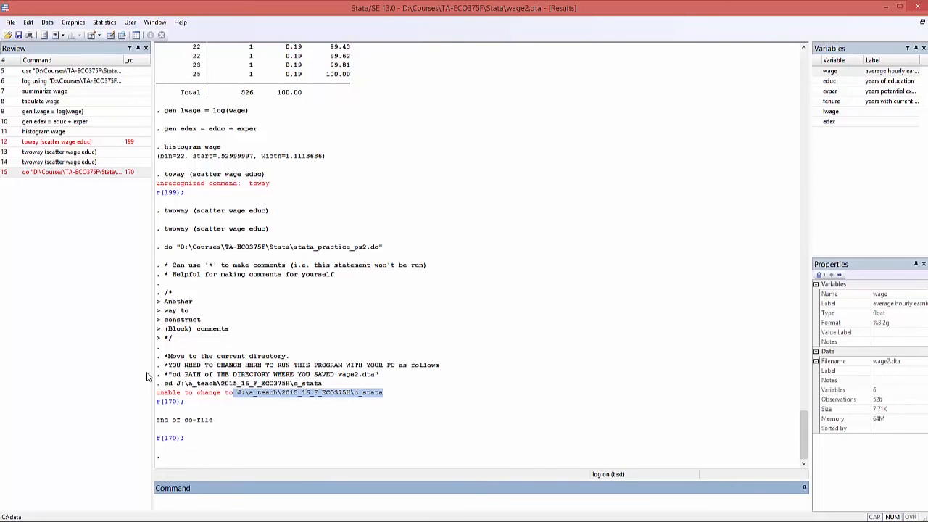
Close the open log file so that output is no longer recorded
left_click(11, 22)
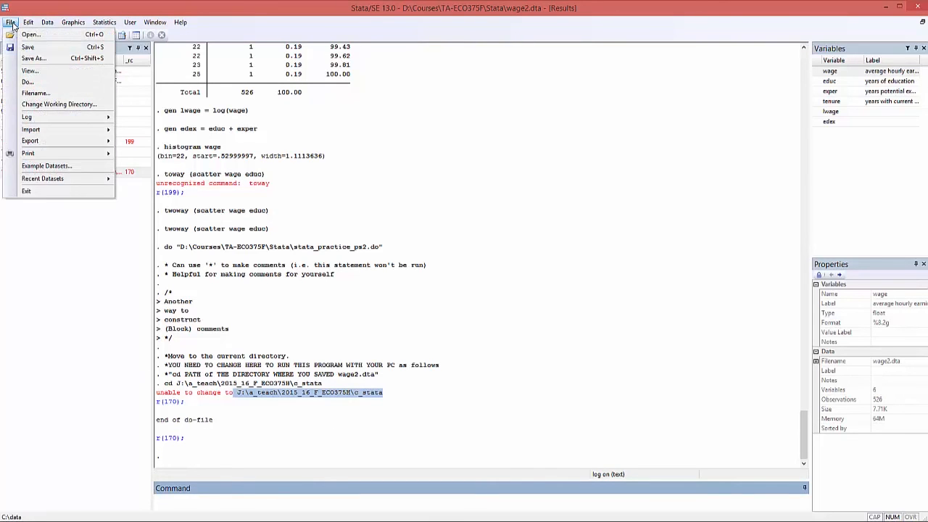
mouse_move(56, 120)
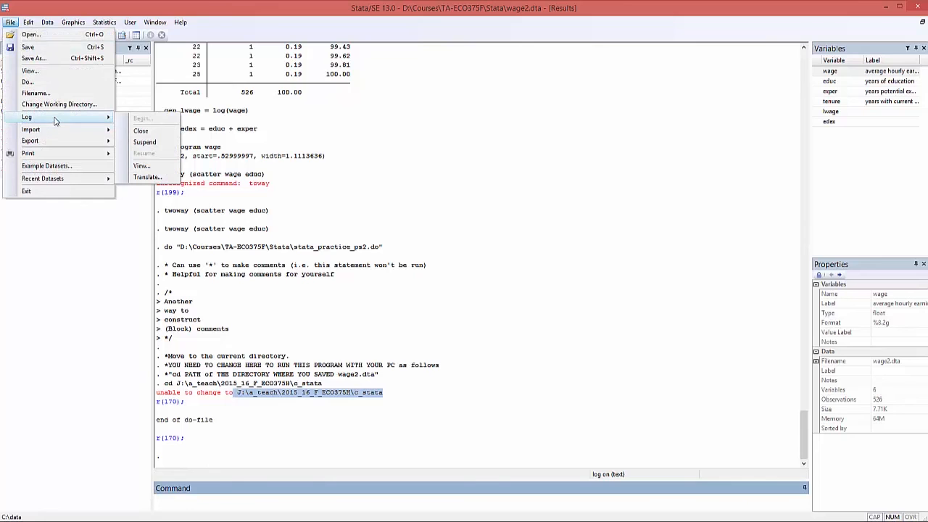
left_click(140, 131)
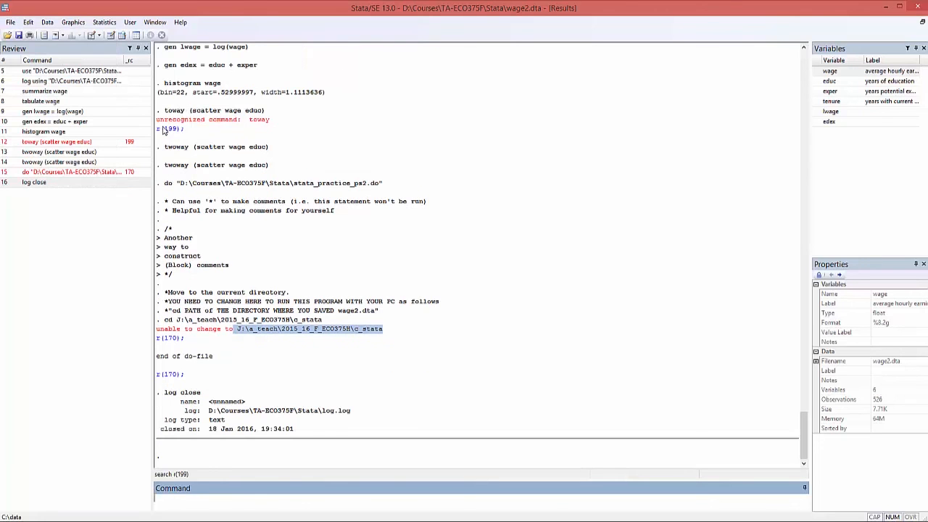
Open log.log in Notepad, review the recorded session down to the end, and close the file
mouse_move(80, 520)
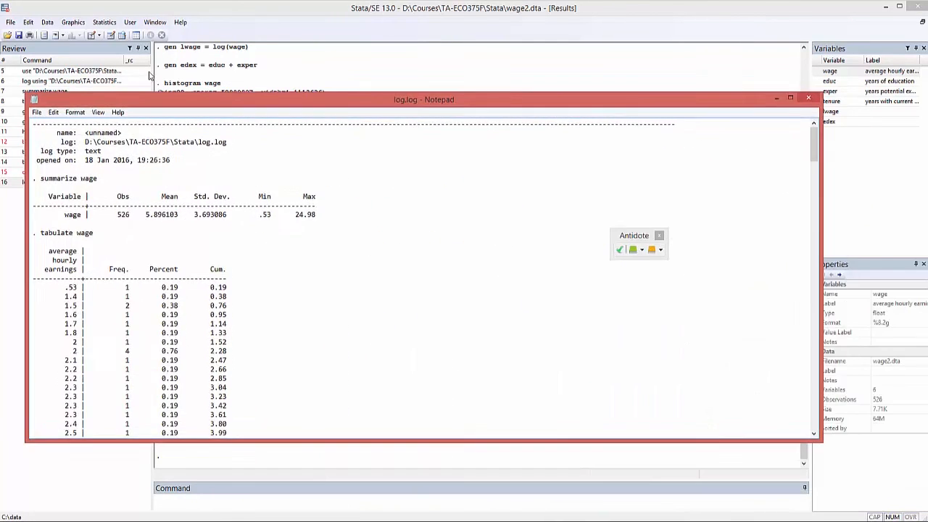
left_click_drag(876, 143, 890, 425)
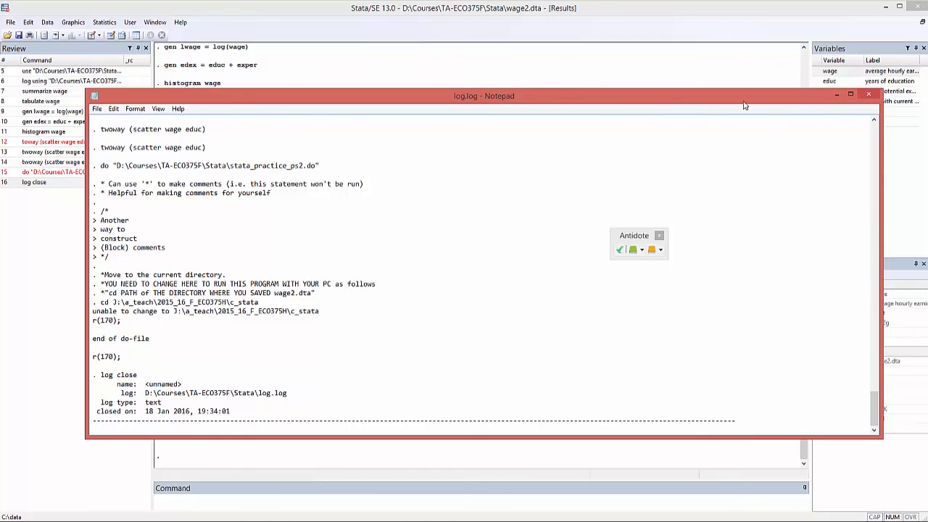
left_click_drag(834, 96, 800, 97)
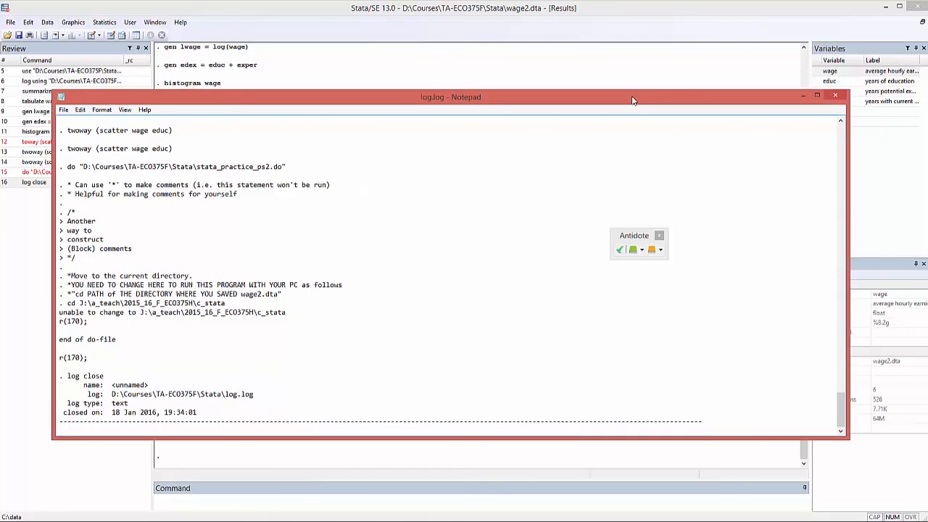
left_click(836, 99)
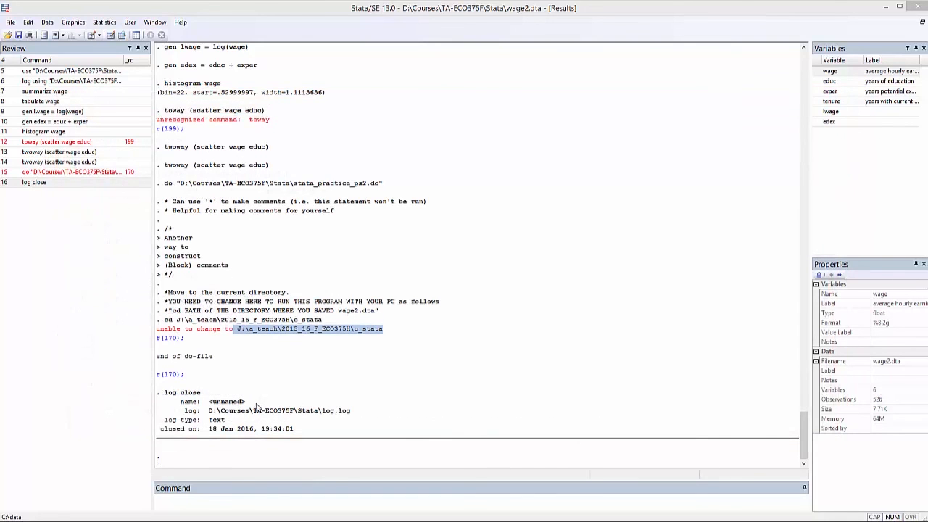